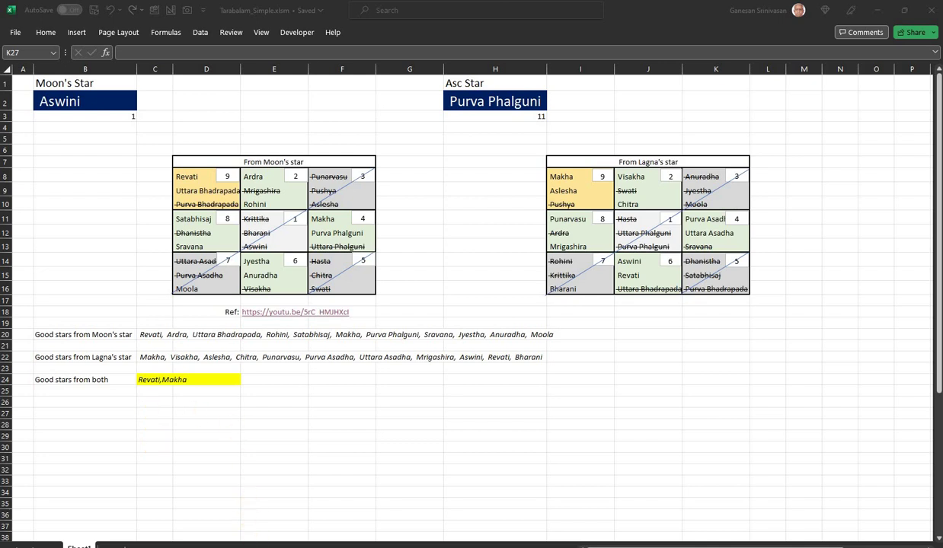
# Step: Switch from the Tarabalam_Simple workbook to Jagannatha Hora's Moon-based Tara table
pyautogui.hotkey('alt', 'Tab')
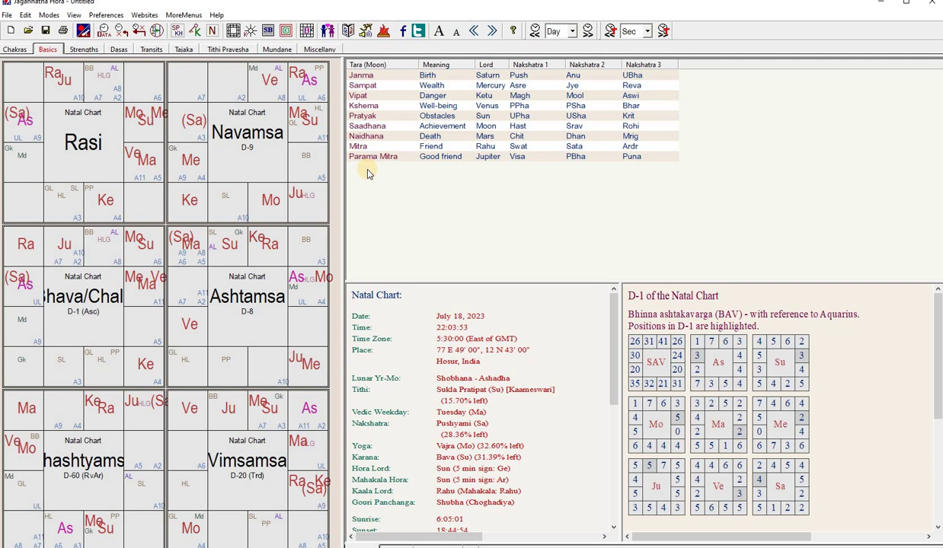
# Step: Show Nava Taras counted from the lagna, mark the Janma row, and return to Excel
pyautogui.rightClick(381, 193)
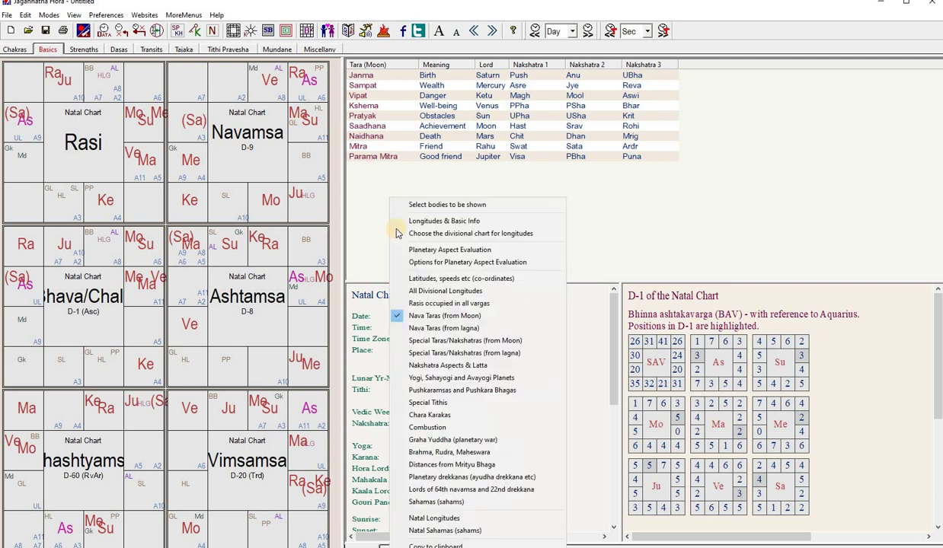
pyautogui.click(424, 332)
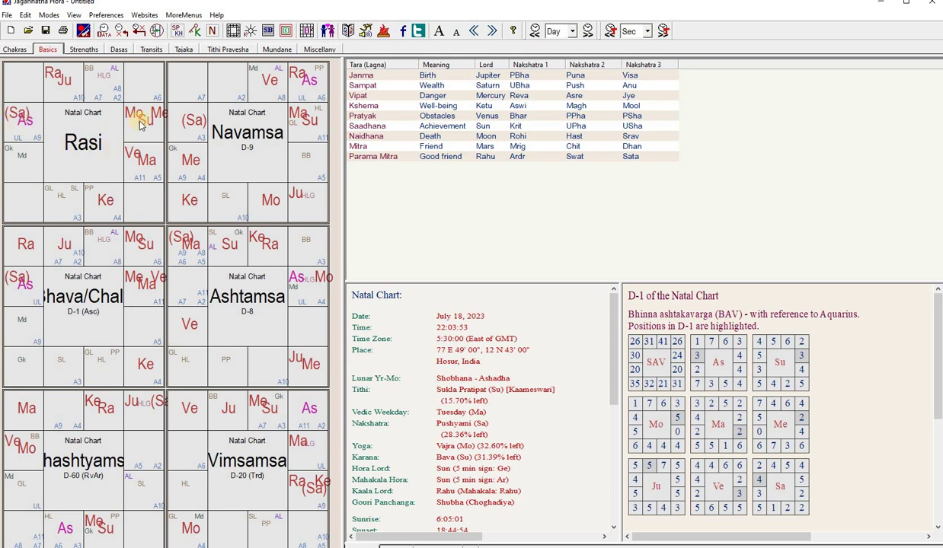
pyautogui.click(500, 75)
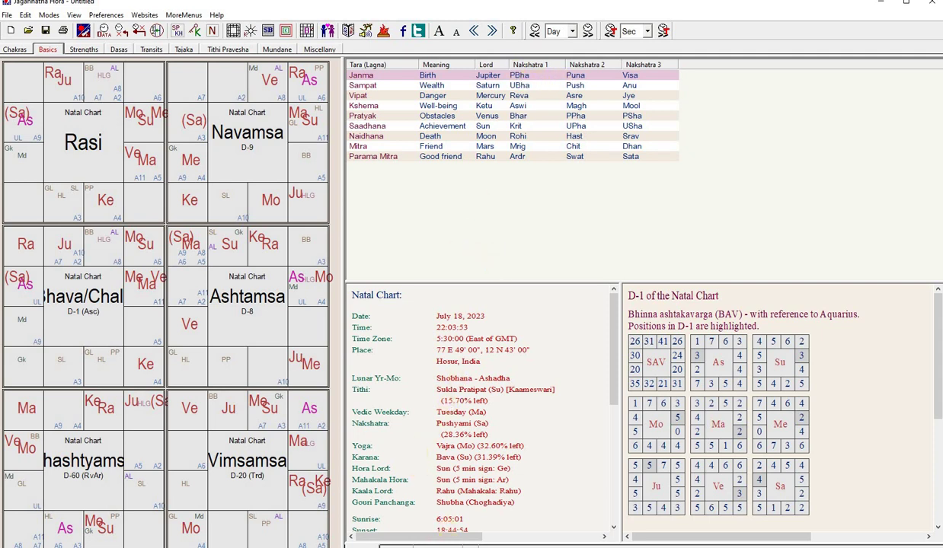
pyautogui.hotkey('alt', 'Tab')
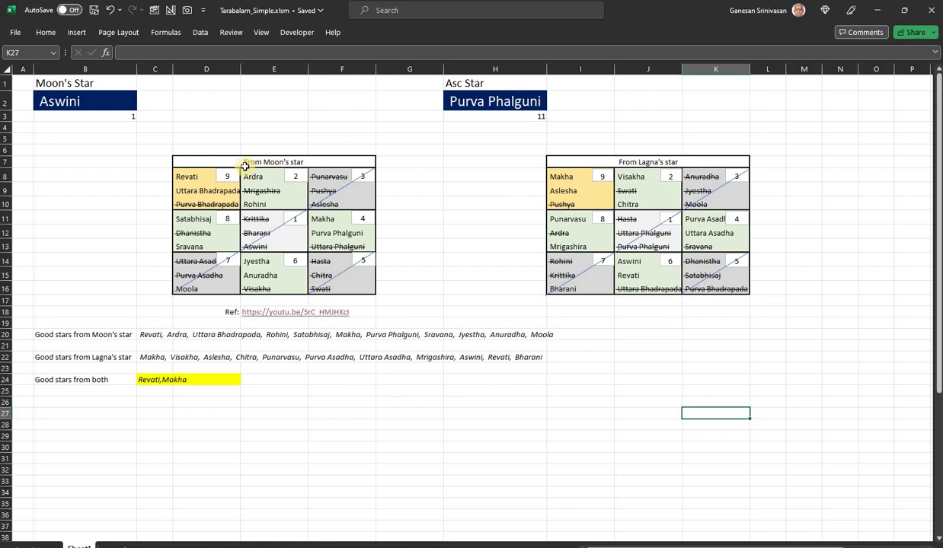
pyautogui.click(270, 246)
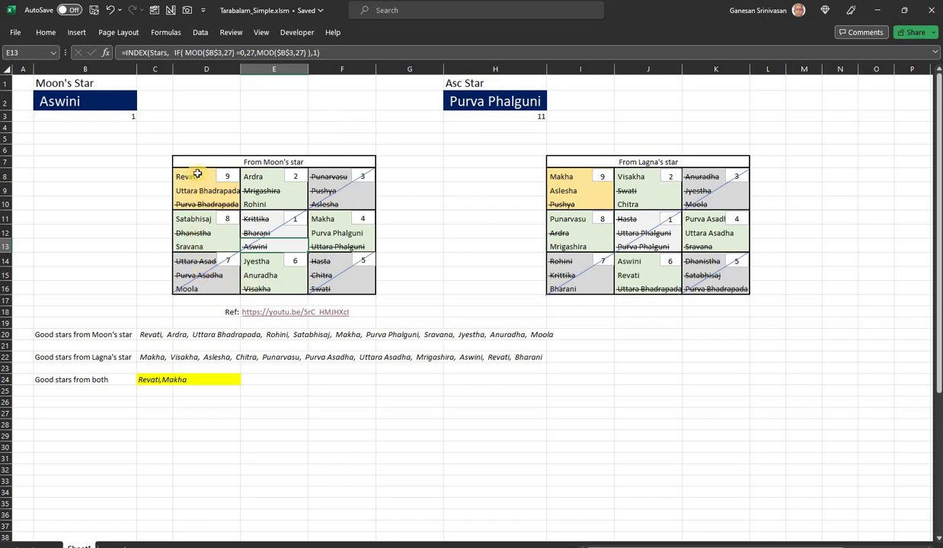
pyautogui.click(424, 191)
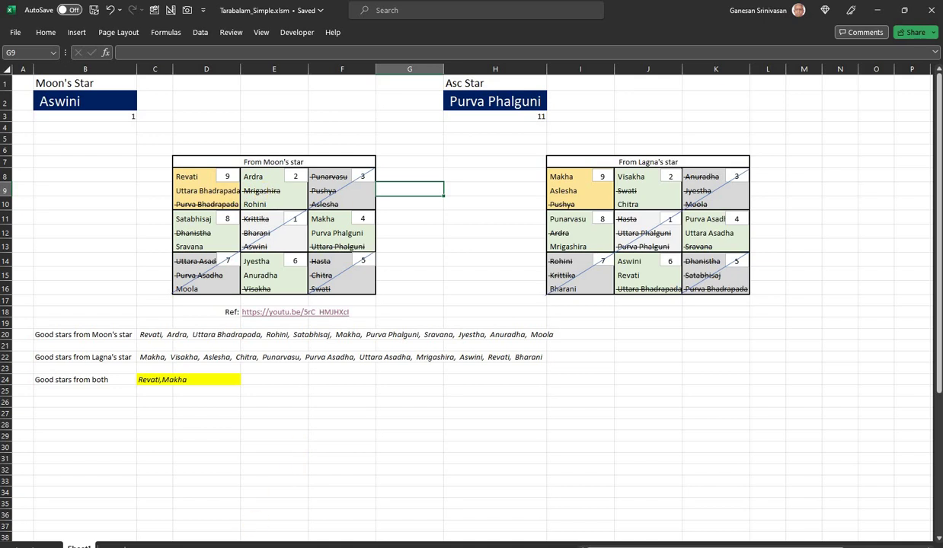
pyautogui.hotkey('alt', 'Tab')
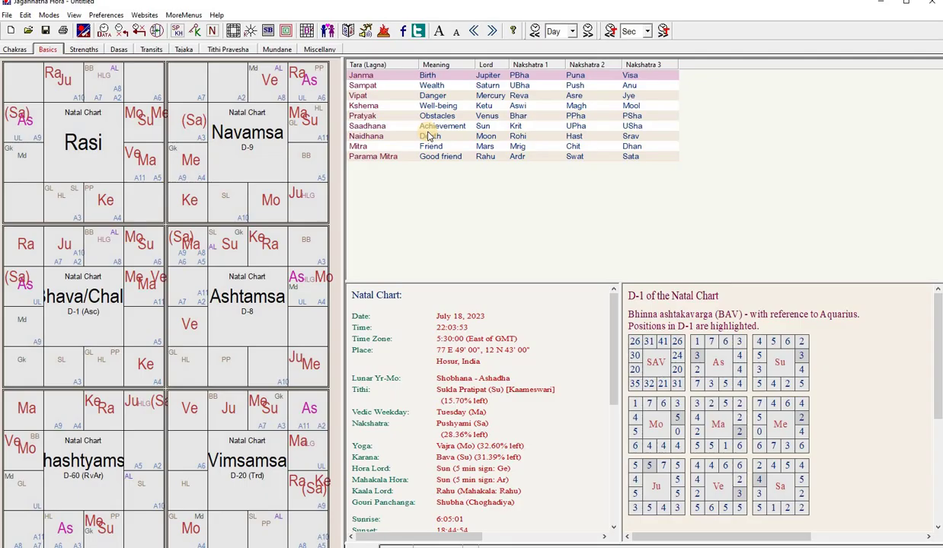
pyautogui.click(363, 117)
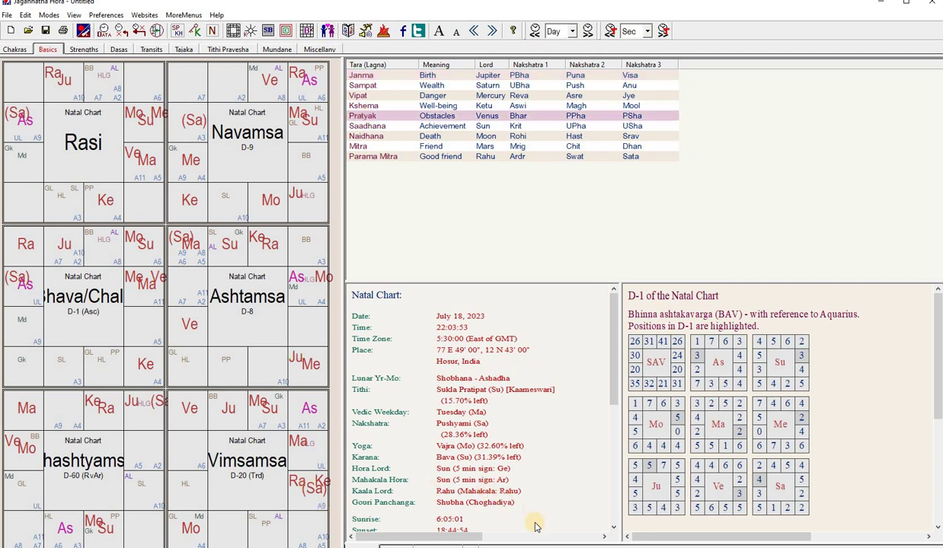
pyautogui.hotkey('alt', 'Tab')
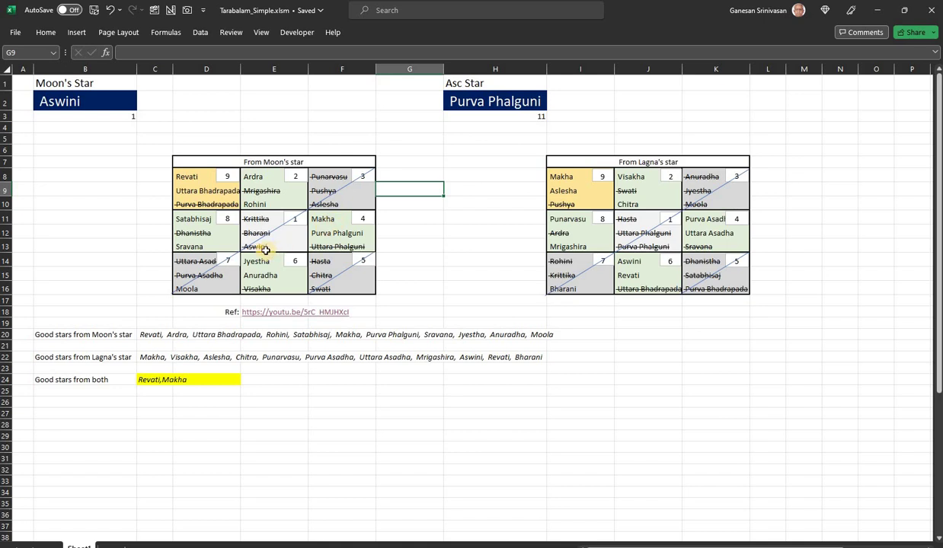
pyautogui.click(324, 246)
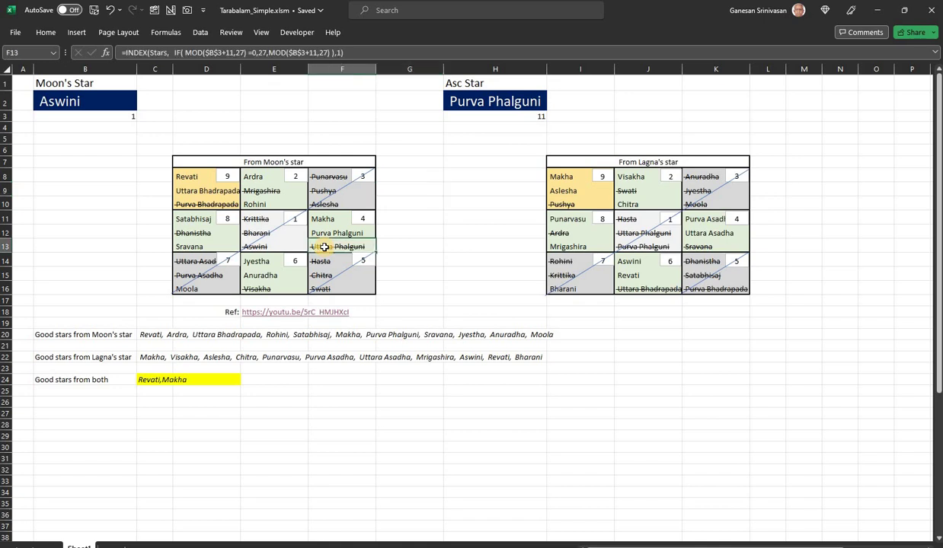
pyautogui.click(438, 243)
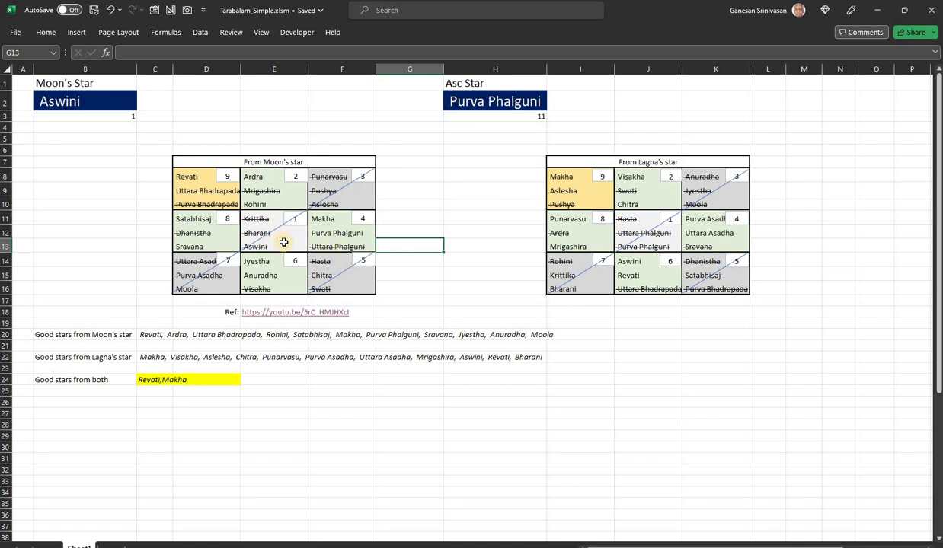
pyautogui.click(334, 219)
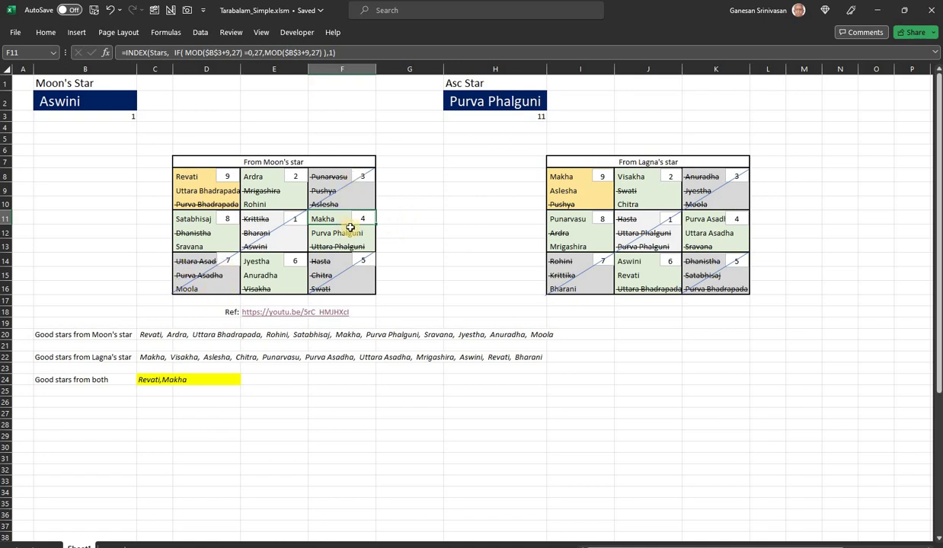
pyautogui.press('Right')
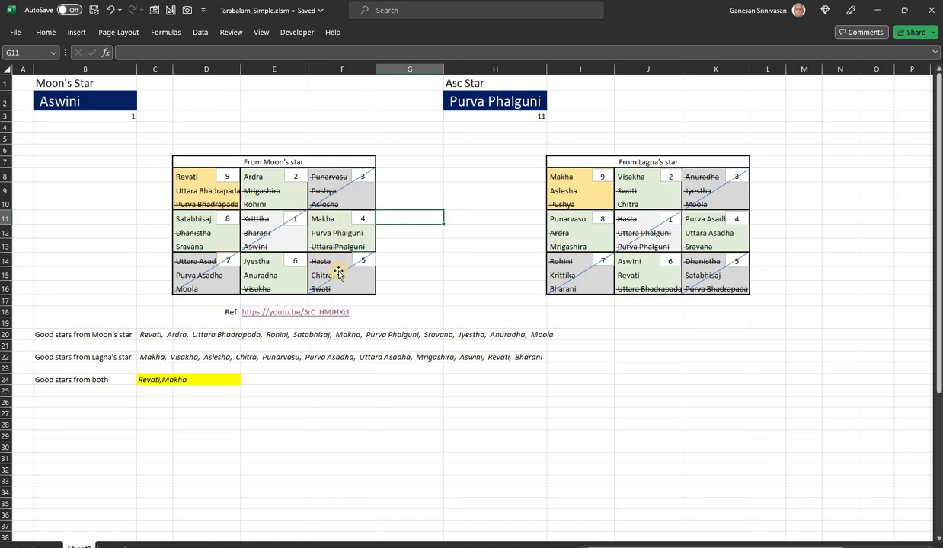
# Step: Choose Purva Bhadrapada from the Moon's Star dropdown in cell B2
pyautogui.click(39, 336)
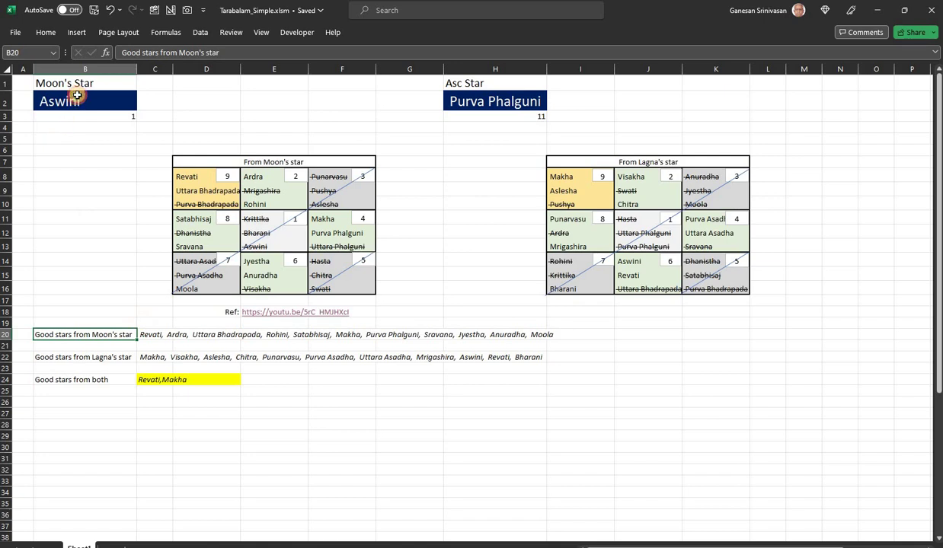
pyautogui.click(131, 102)
pyautogui.click(142, 104)
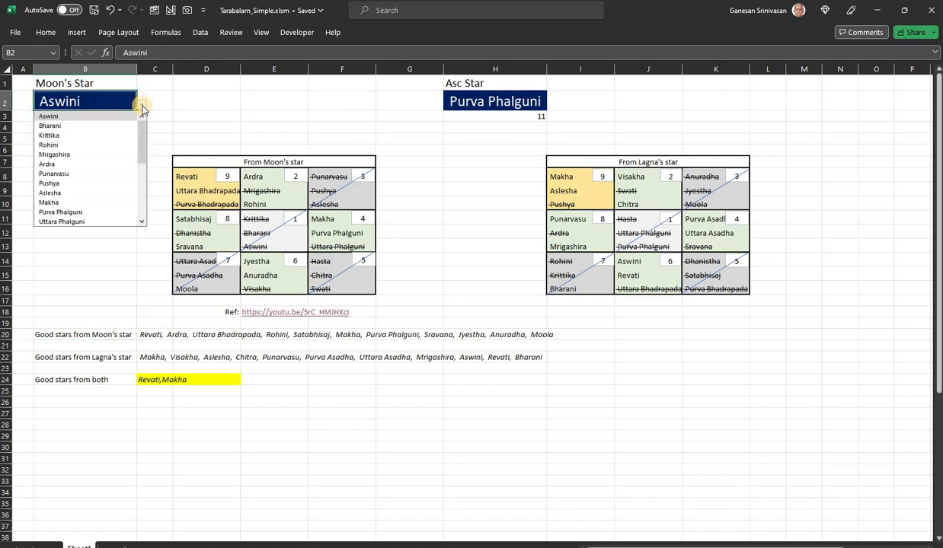
pyautogui.moveTo(142, 153); pyautogui.dragTo(93, 204)
pyautogui.click(116, 202)
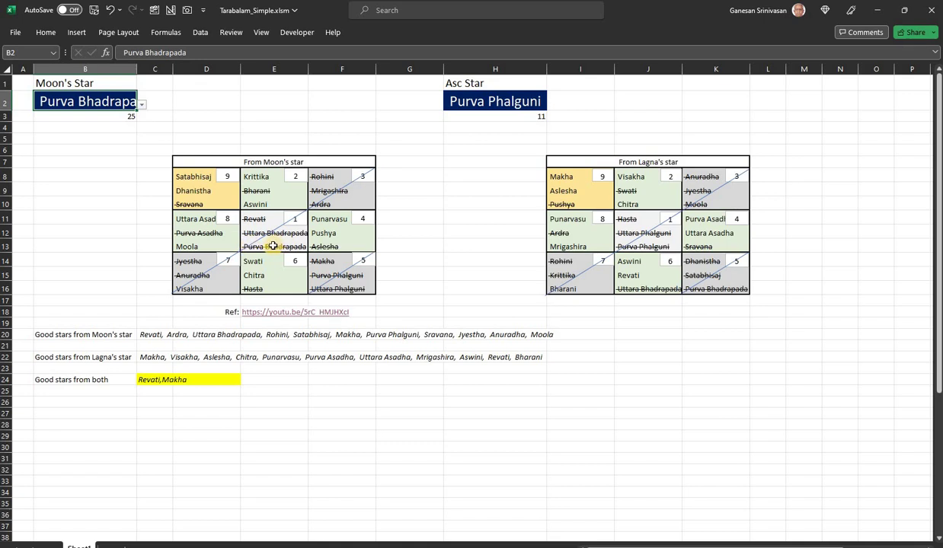
# Step: Choose Pushya from the Asc Star dropdown in cell H2
pyautogui.click(520, 105)
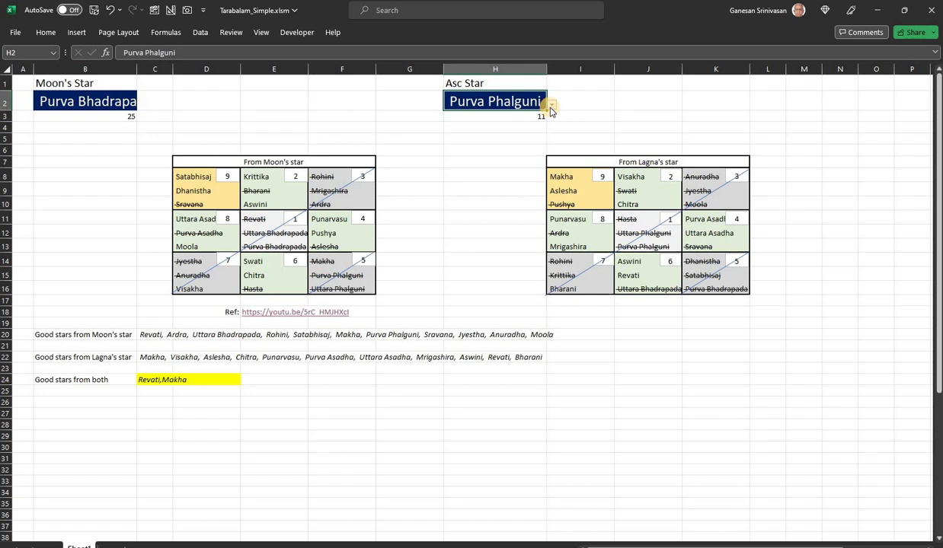
pyautogui.click(550, 108)
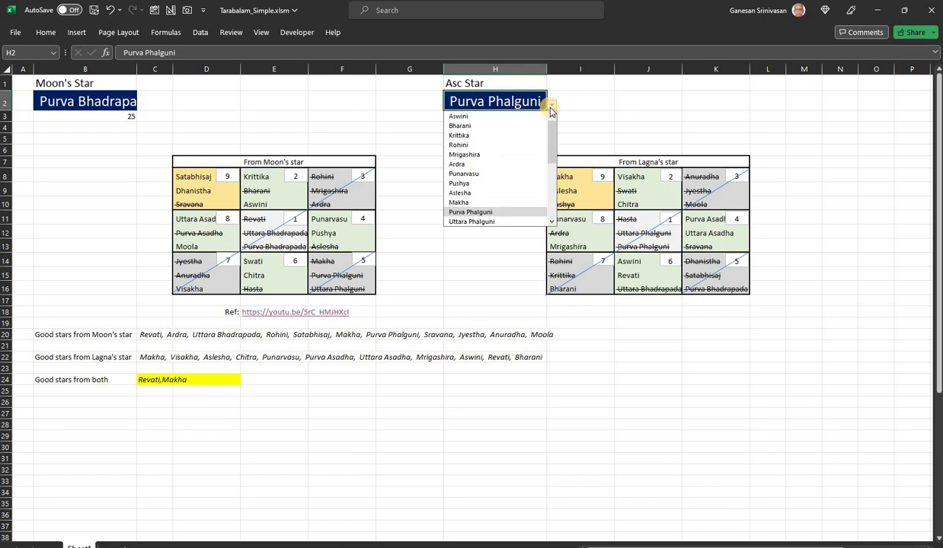
pyautogui.click(494, 184)
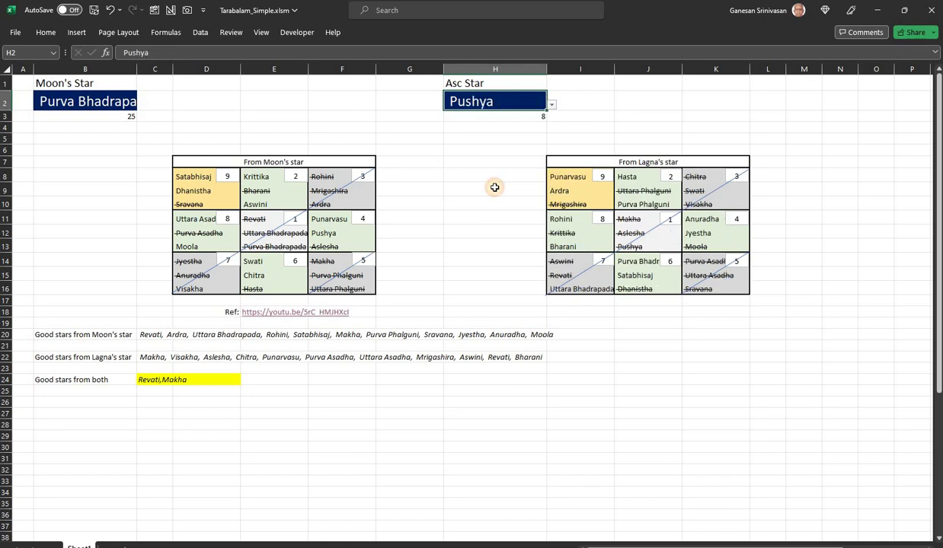
pyautogui.click(526, 190)
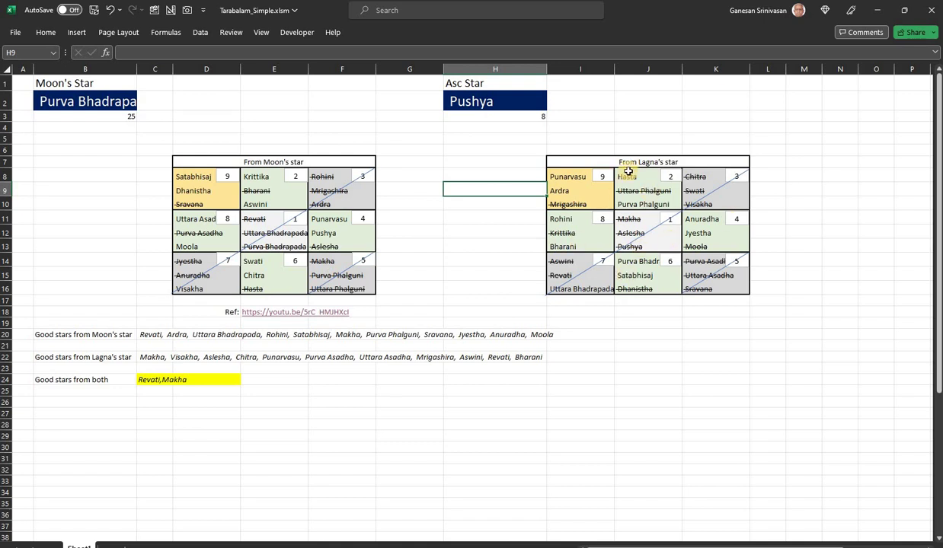
pyautogui.click(831, 320)
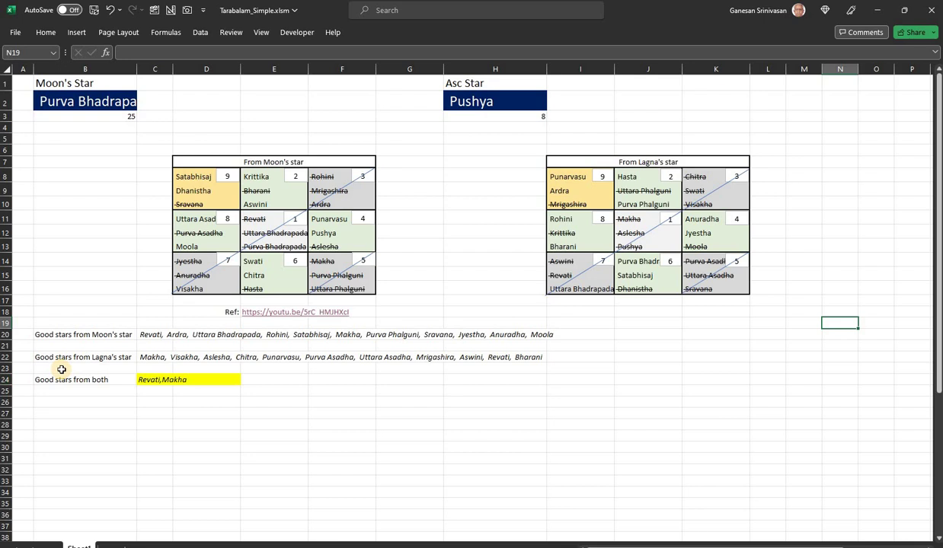
# Step: Re-enter the Moon (C20) and Lagna (C22) good-star formulas to recalculate them
pyautogui.click(155, 334)
pyautogui.click(292, 52)
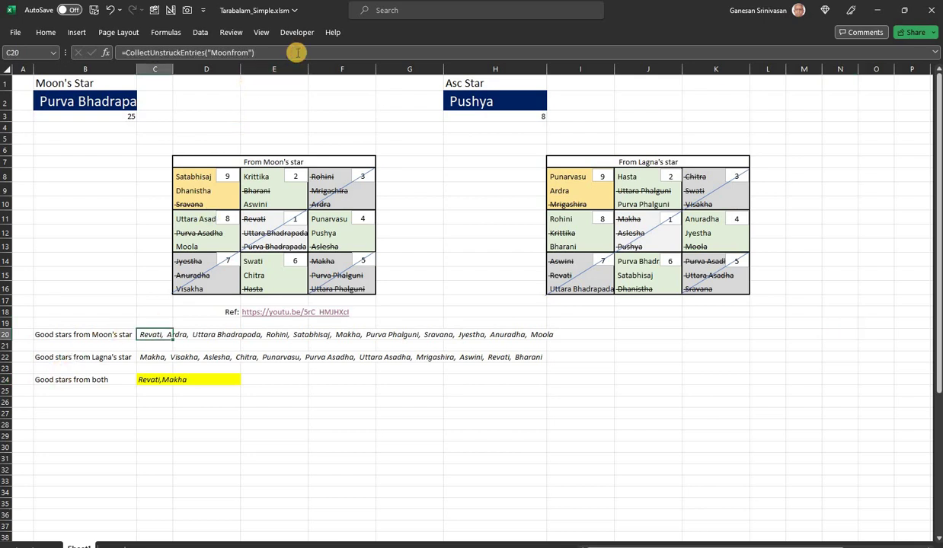
pyautogui.press('Return')
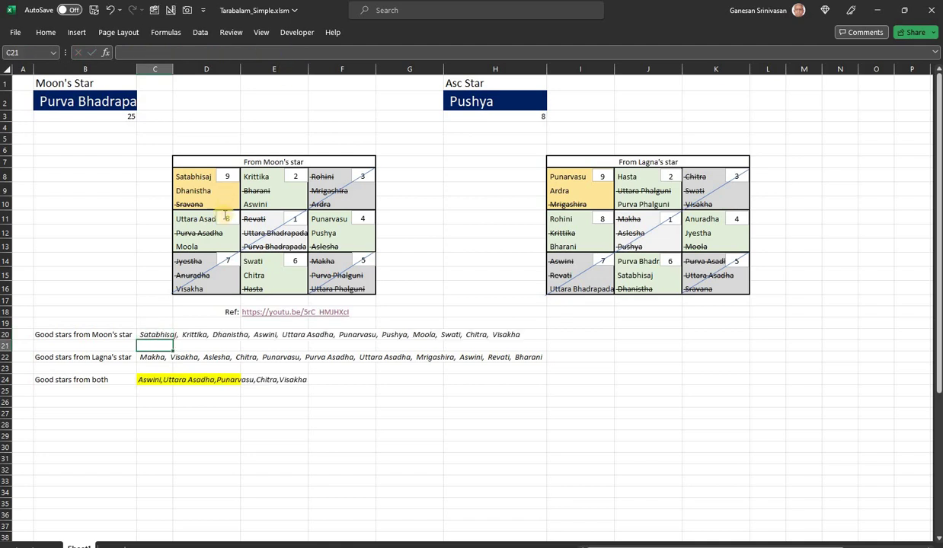
pyautogui.press('Down')
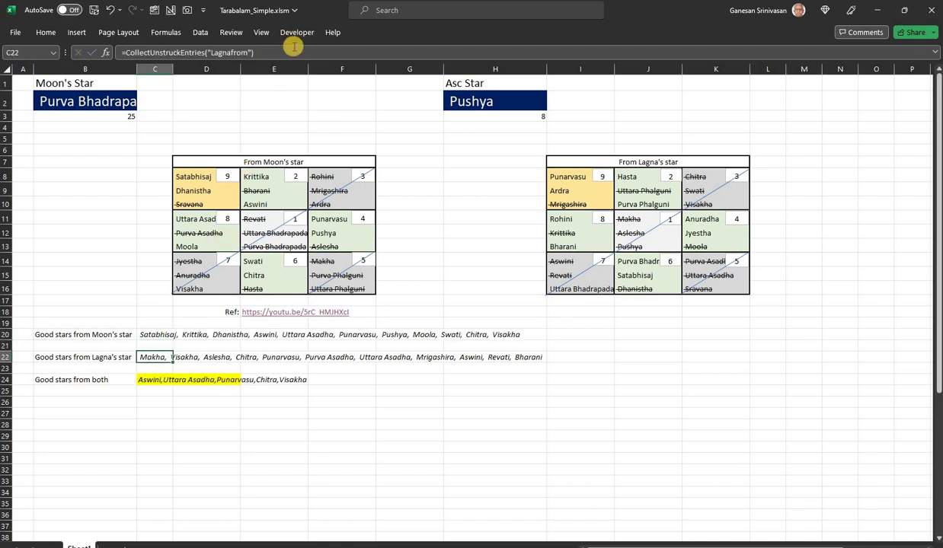
pyautogui.click(294, 51)
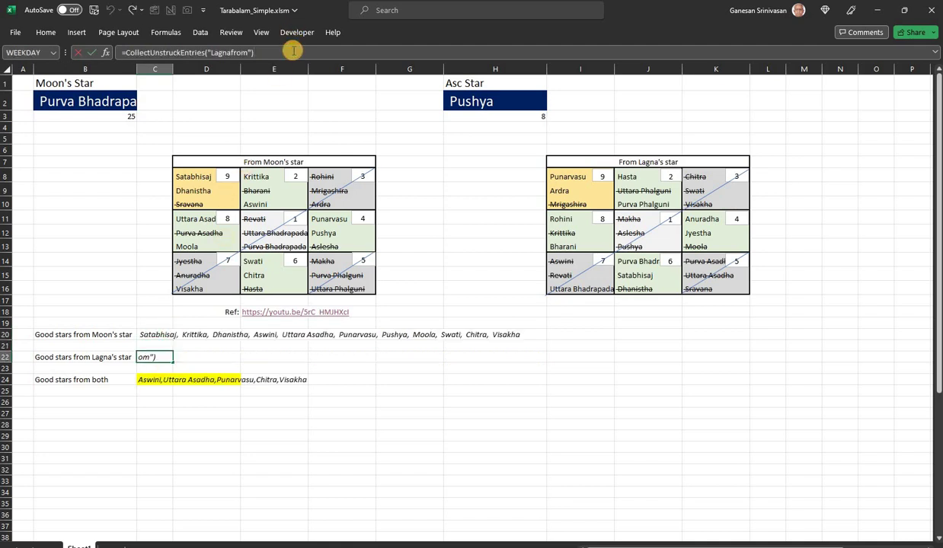
pyautogui.press('Return')
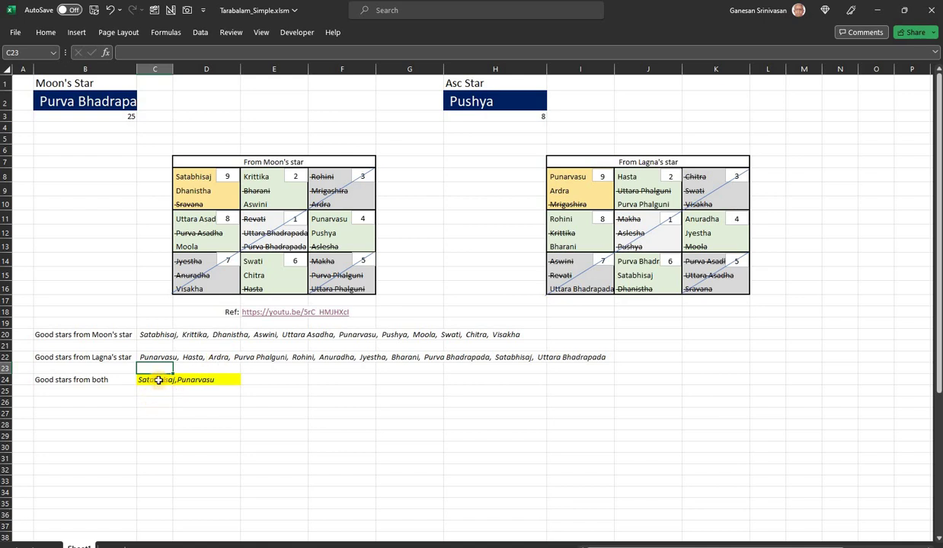
# Step: Inspect the =TRIM(FindCommonStars(C20,C22)) formula in C24, then switch to Jagannatha Hora
pyautogui.press('Down')
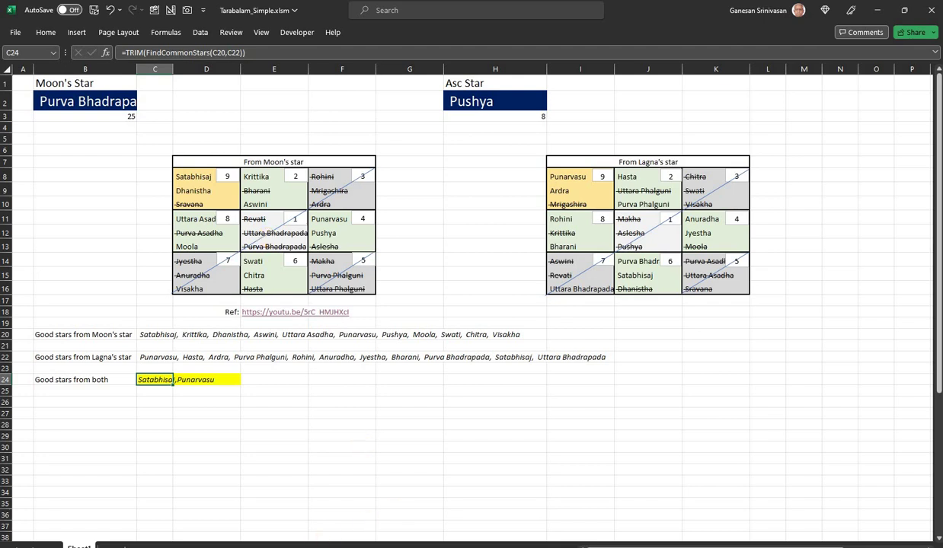
pyautogui.hotkey('alt', 'Tab')
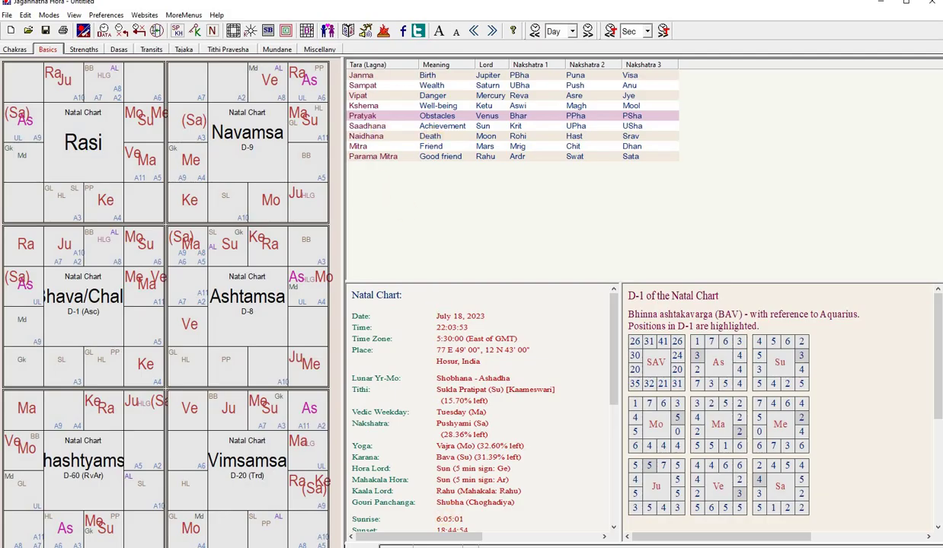
# Step: Return from Jagannatha Hora's lagna Tara table to the Tarabalam_Simple workbook
pyautogui.hotkey('alt', 'Tab')
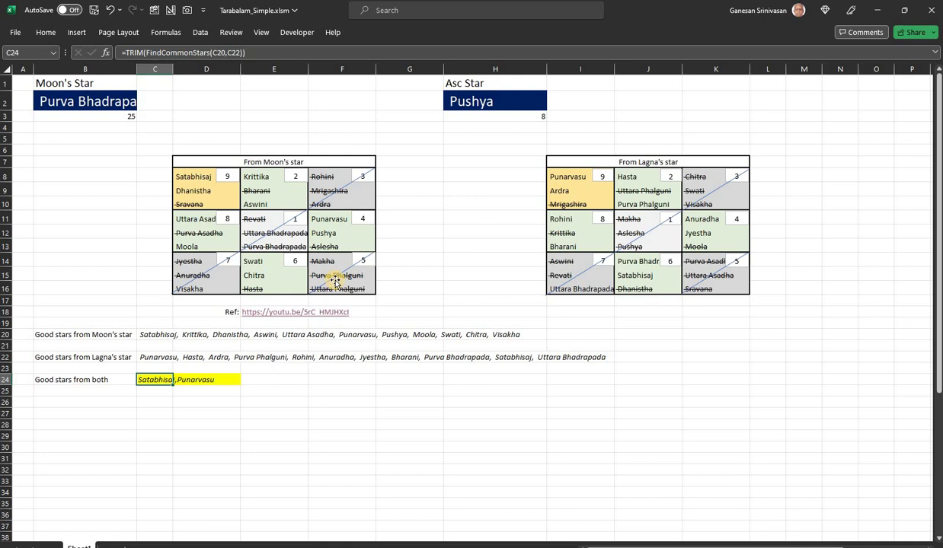
pyautogui.click(80, 378)
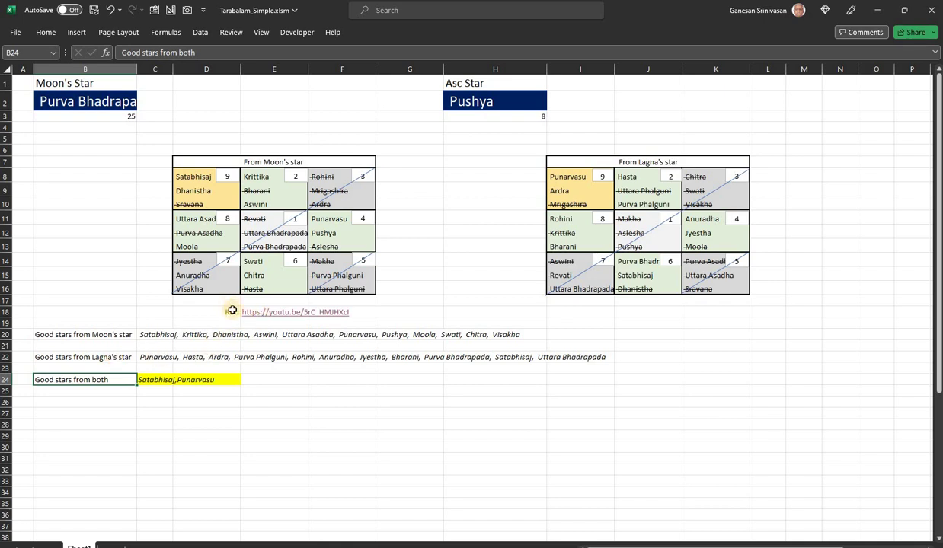
pyautogui.click(260, 314)
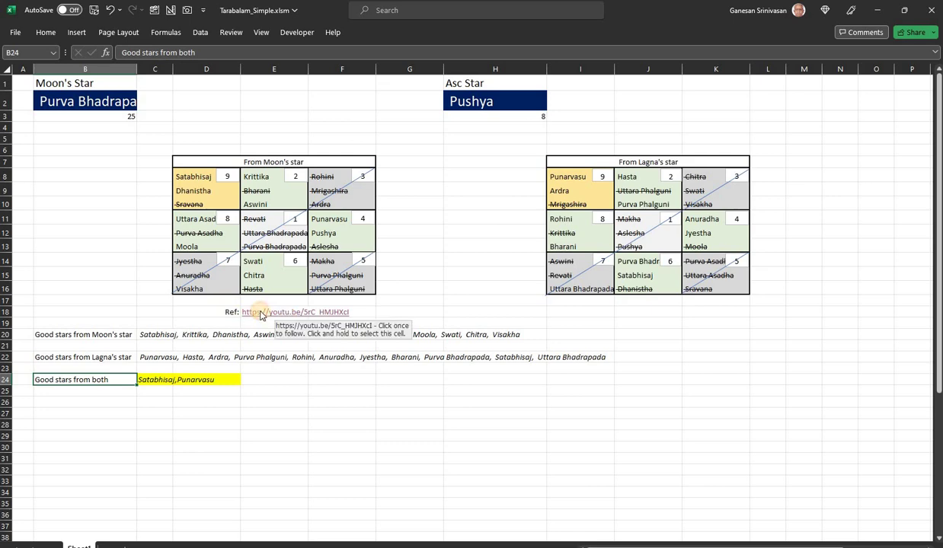